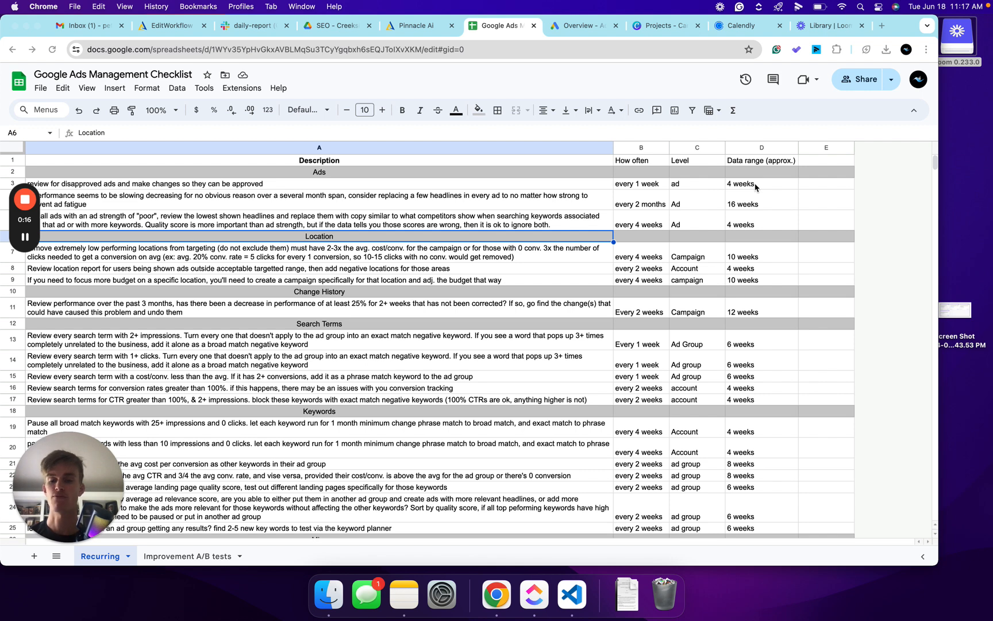
# - Switch to Google Ads, open the Ads list, and set its date range to May 22 – Jun 17, 2024
pyautogui.click(583, 27)
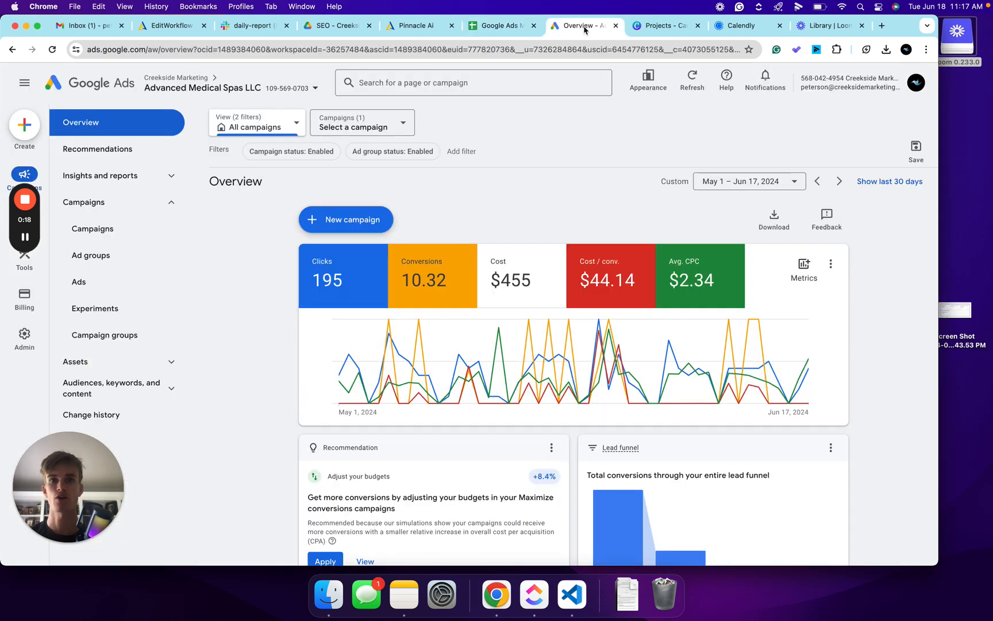
pyautogui.click(98, 292)
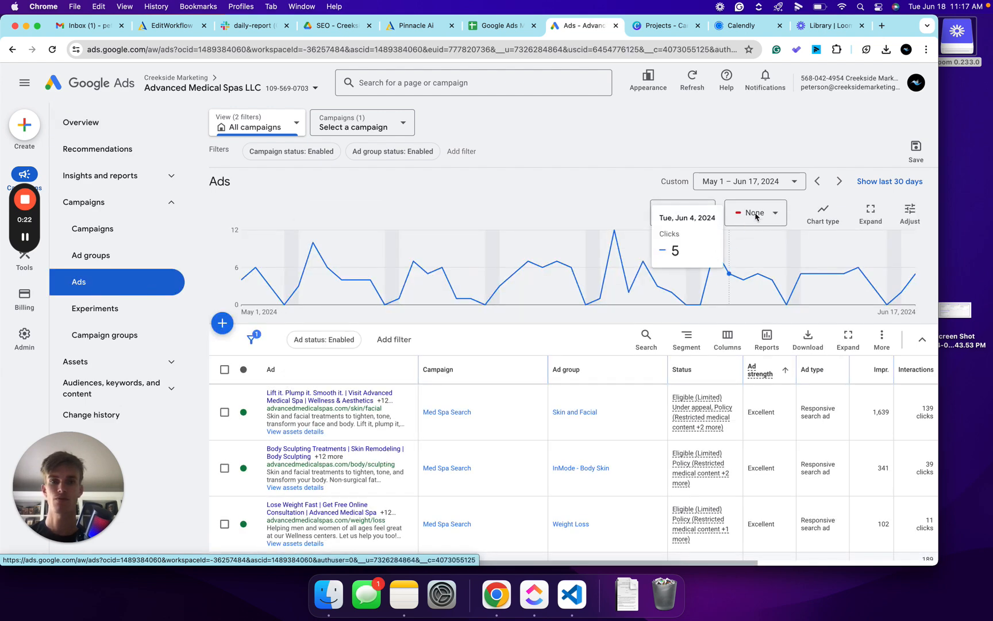
pyautogui.click(757, 181)
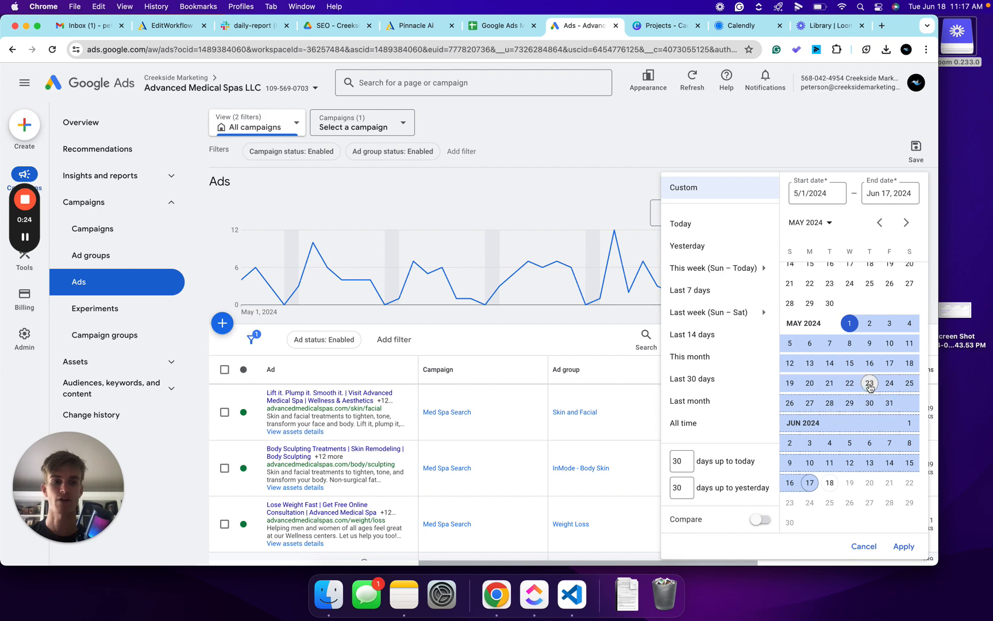
pyautogui.click(849, 382)
pyautogui.click(901, 546)
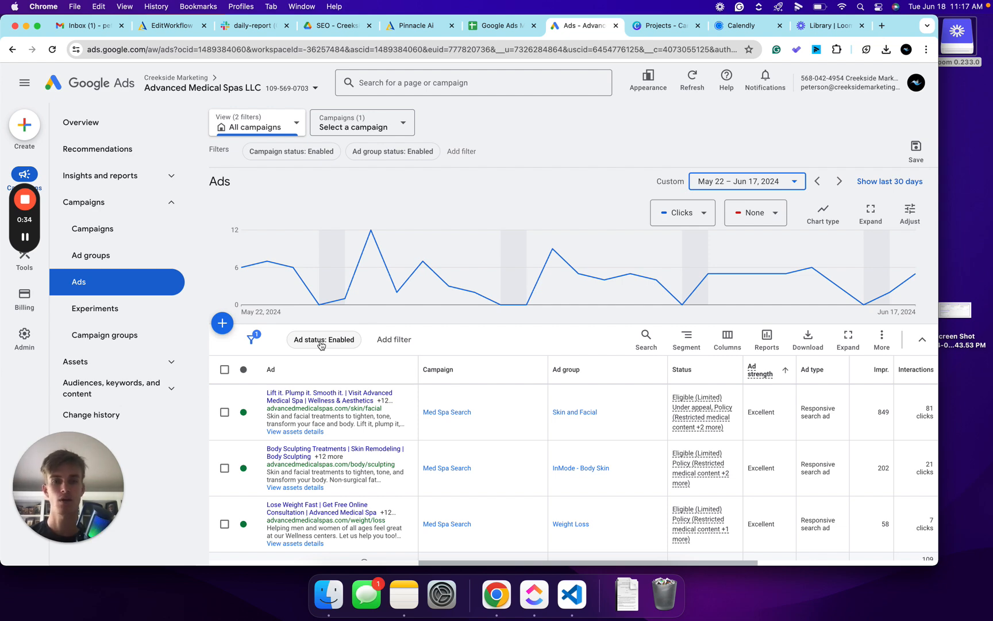
# - Inspect the policy status details of the Body Sculpting and Skin and Facial ads, expanding the Restricted drug terms section
pyautogui.scroll(-2, 505, 348)
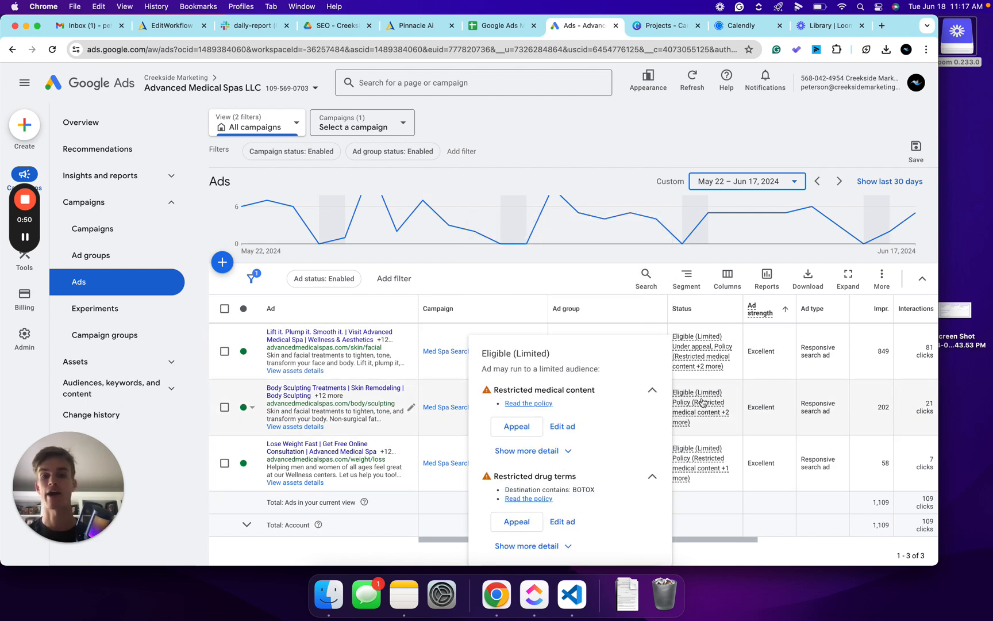
pyautogui.moveTo(702, 402)
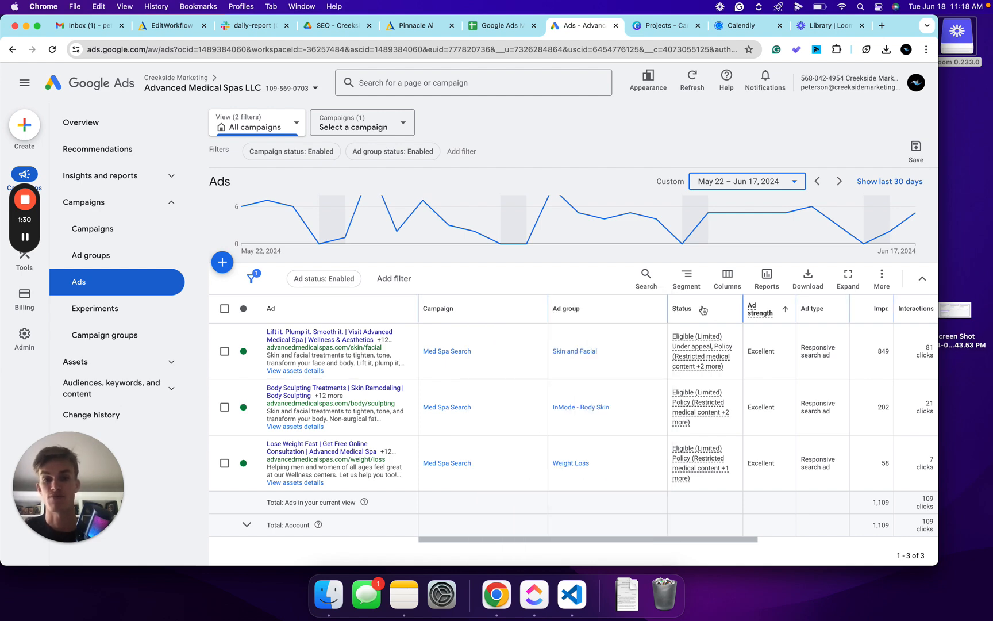
pyautogui.moveTo(707, 355)
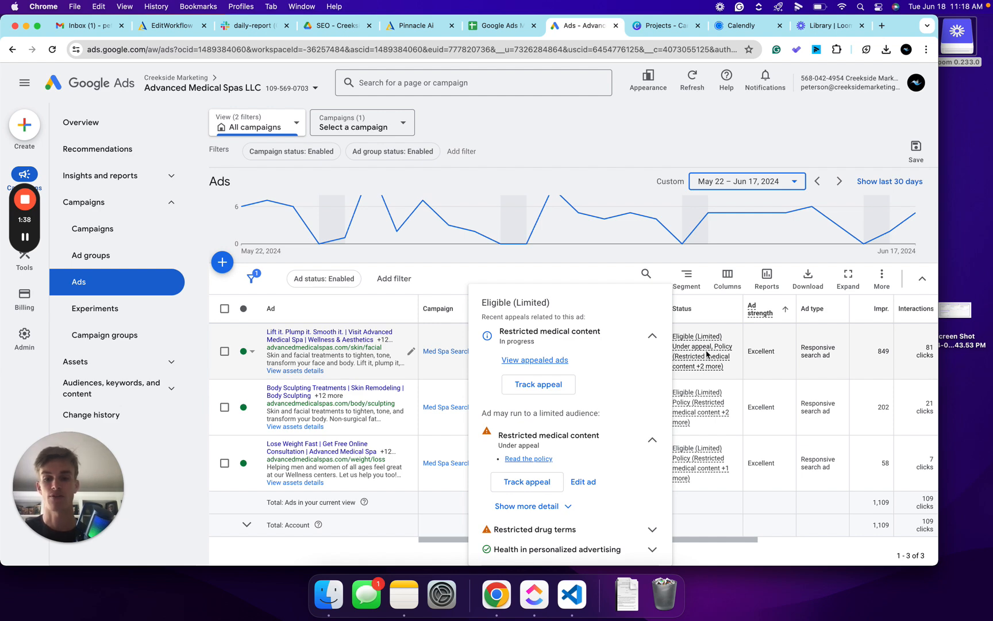
pyautogui.click(643, 531)
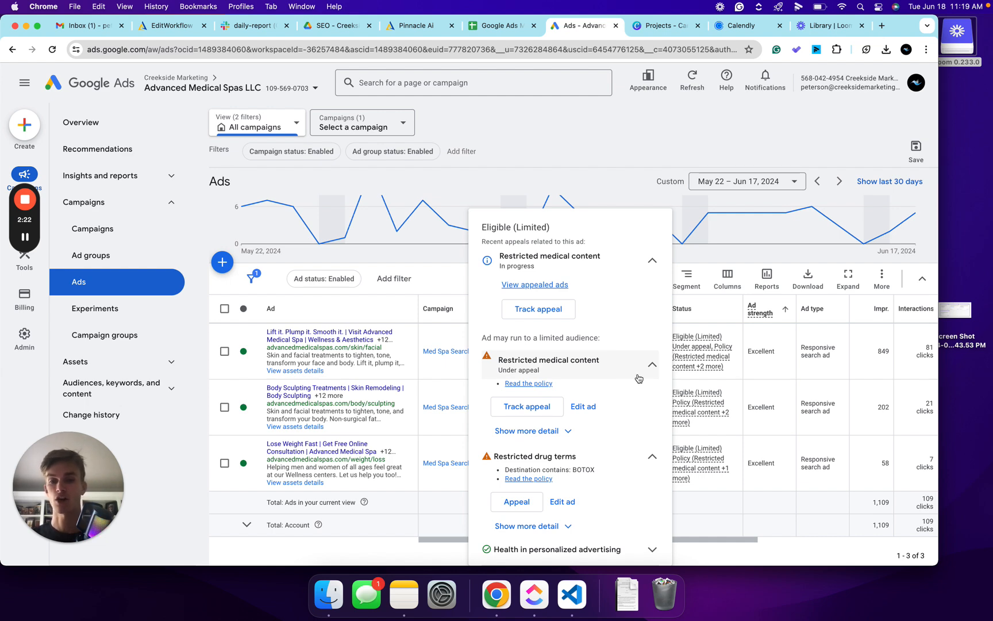
# - Open the InMode - Body Skin ad for editing and examine its headlines and descriptions for restricted wording
pyautogui.click(409, 408)
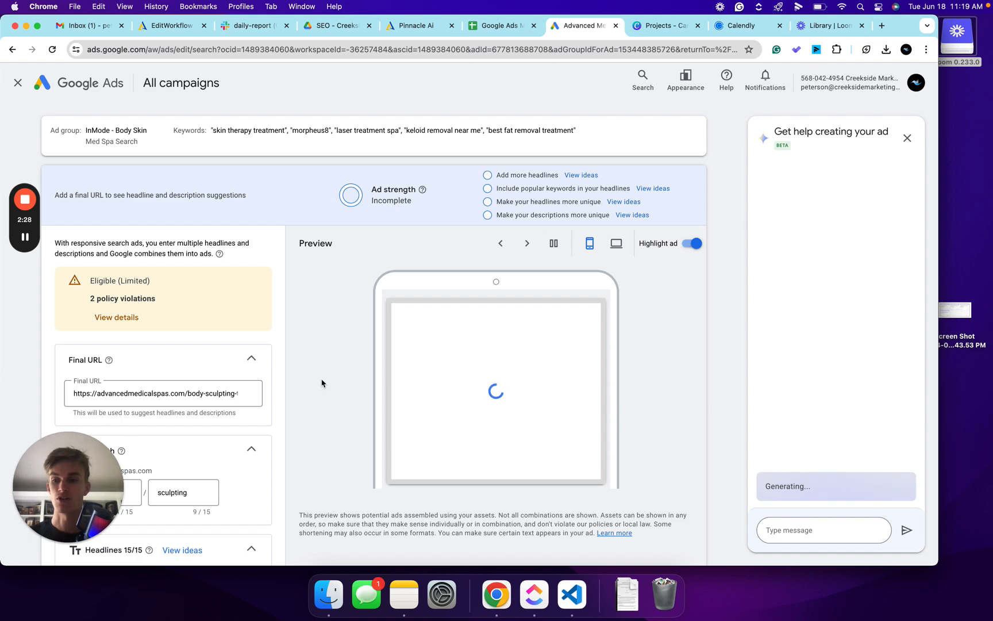
pyautogui.scroll(-5, 259, 384)
pyautogui.scroll(-6, 259, 384)
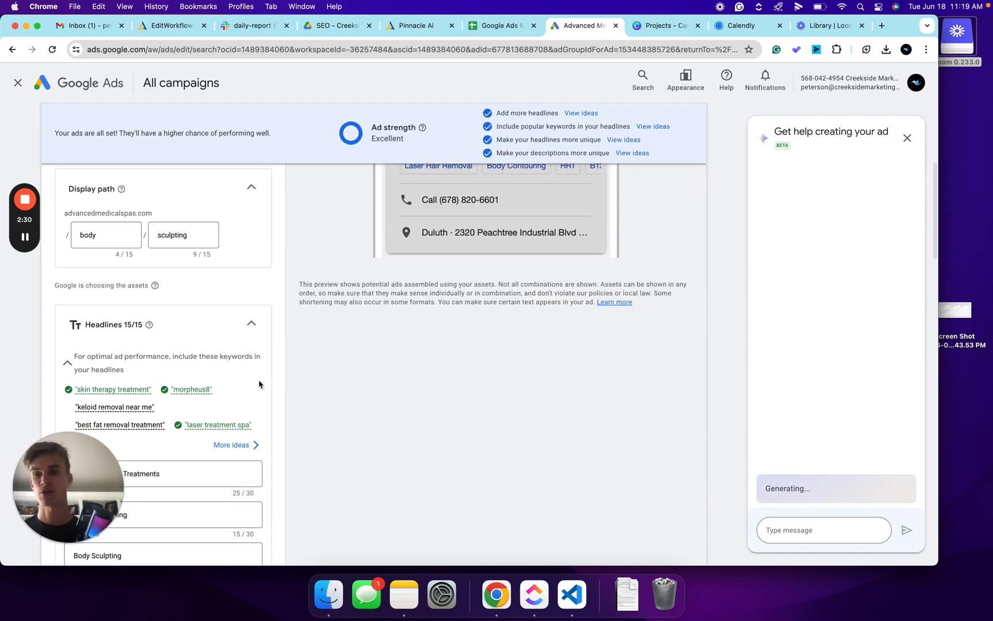
pyautogui.scroll(-5, 259, 383)
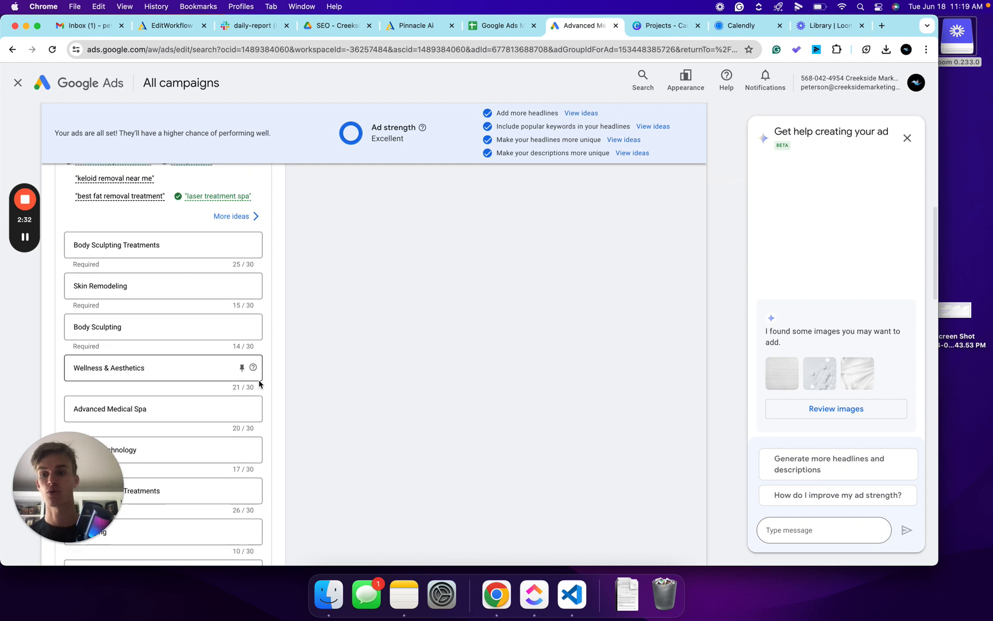
pyautogui.scroll(-6, 276, 322)
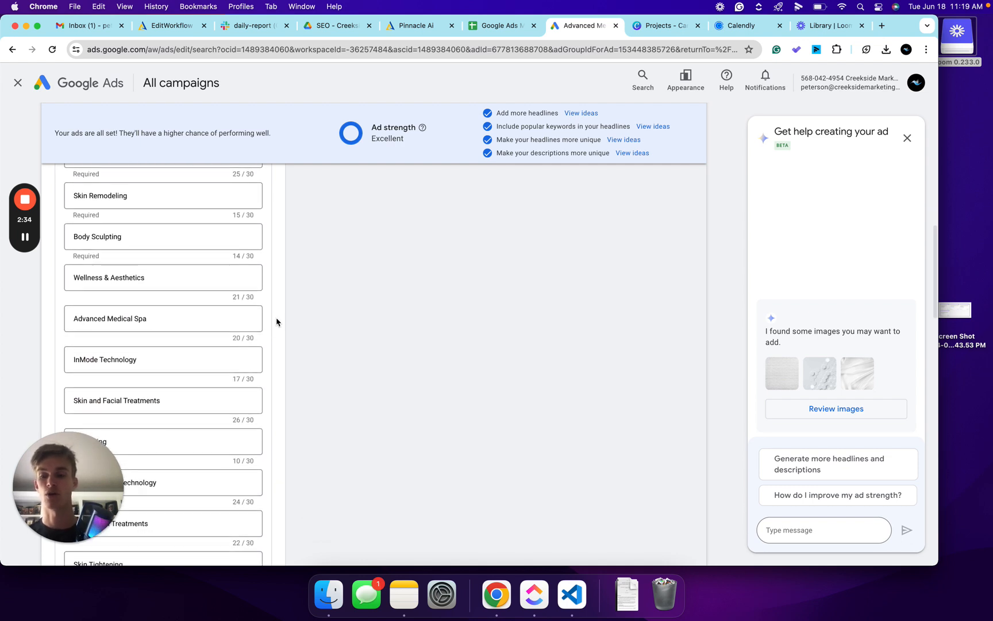
pyautogui.scroll(-4, 276, 321)
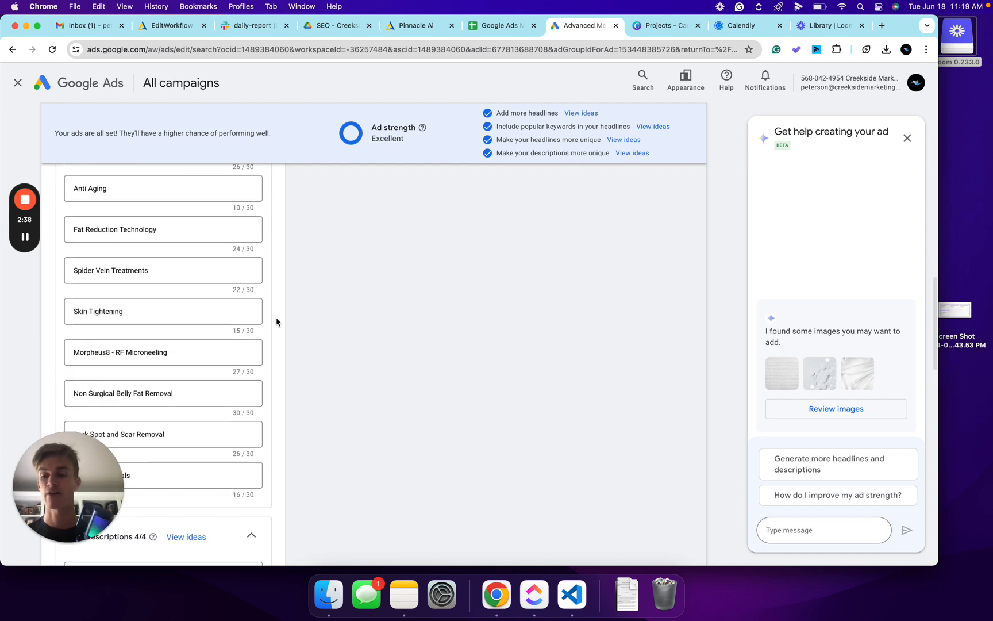
pyautogui.scroll(-1, 276, 321)
pyautogui.scroll(3, 276, 321)
pyautogui.scroll(-1, 276, 322)
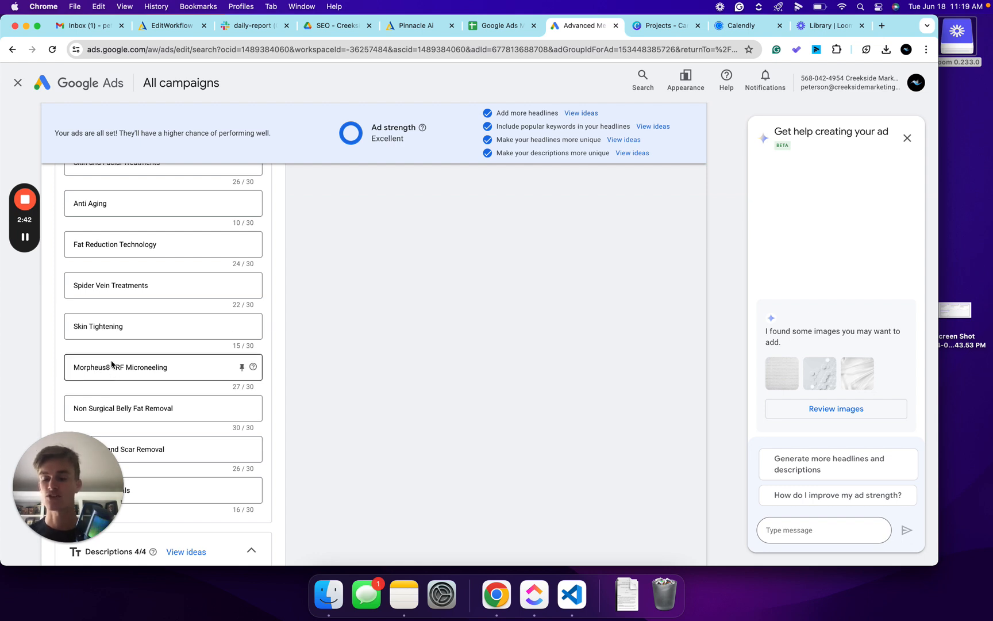
pyautogui.scroll(5, 112, 363)
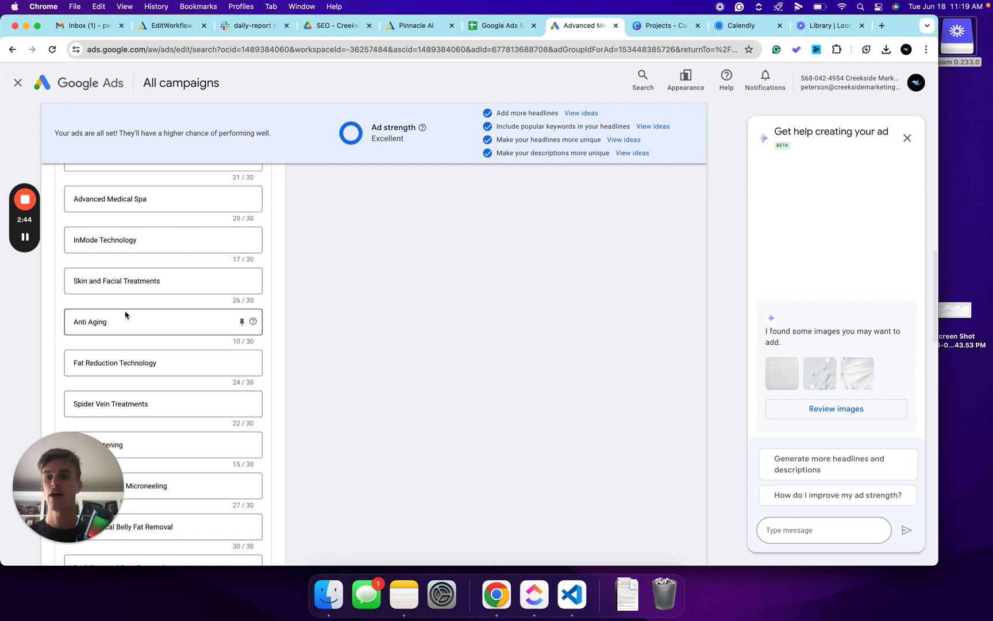
pyautogui.scroll(-10, 126, 315)
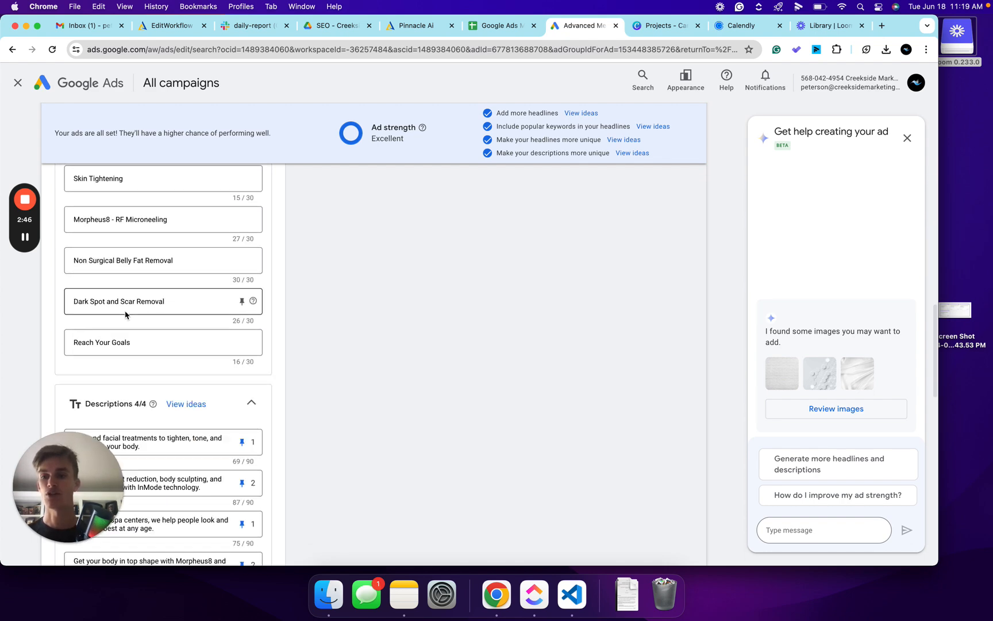
pyautogui.scroll(-2, 175, 398)
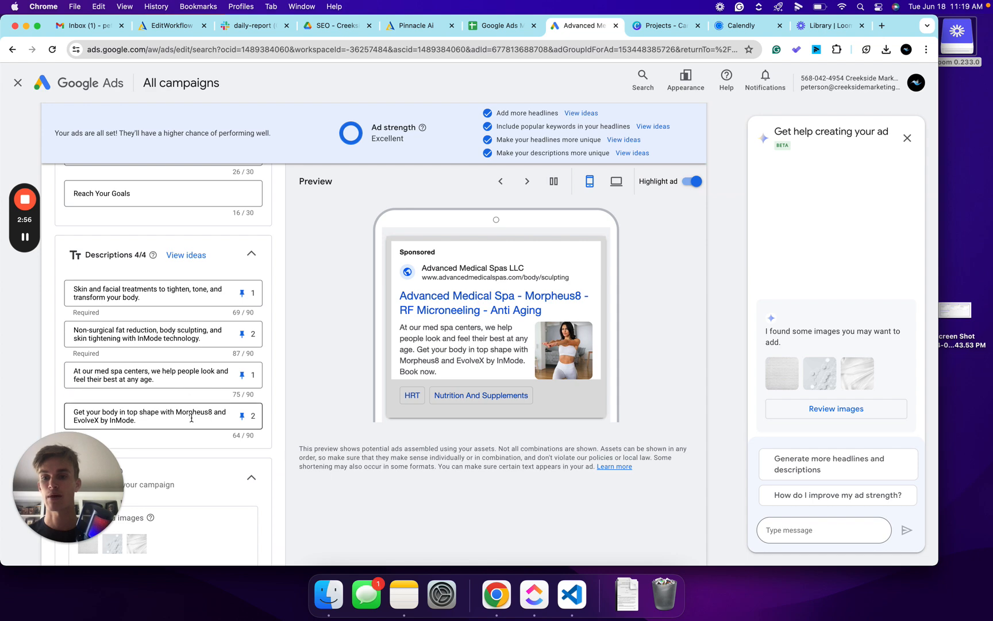
pyautogui.scroll(15, 194, 418)
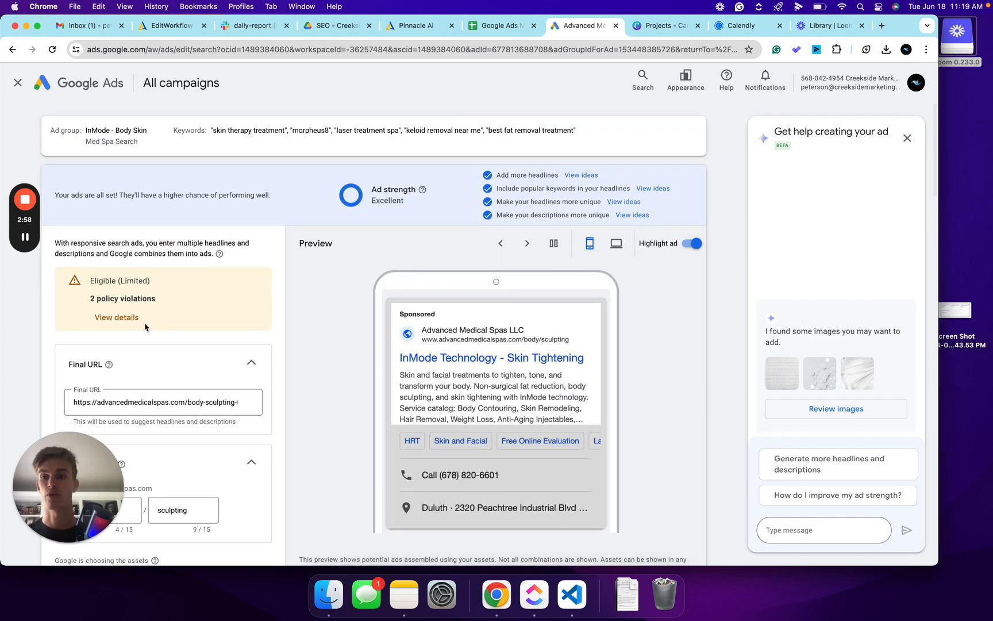
# - Review the ad's policy violation details and the rest of its settings, and leave the ad editor without saving
pyautogui.click(127, 317)
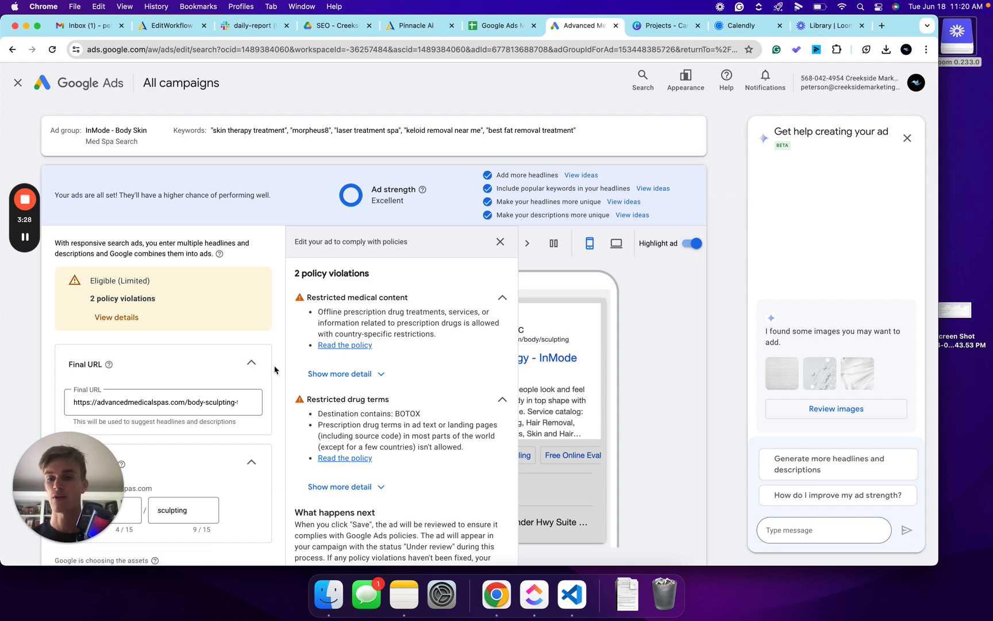
pyautogui.scroll(-6, 277, 362)
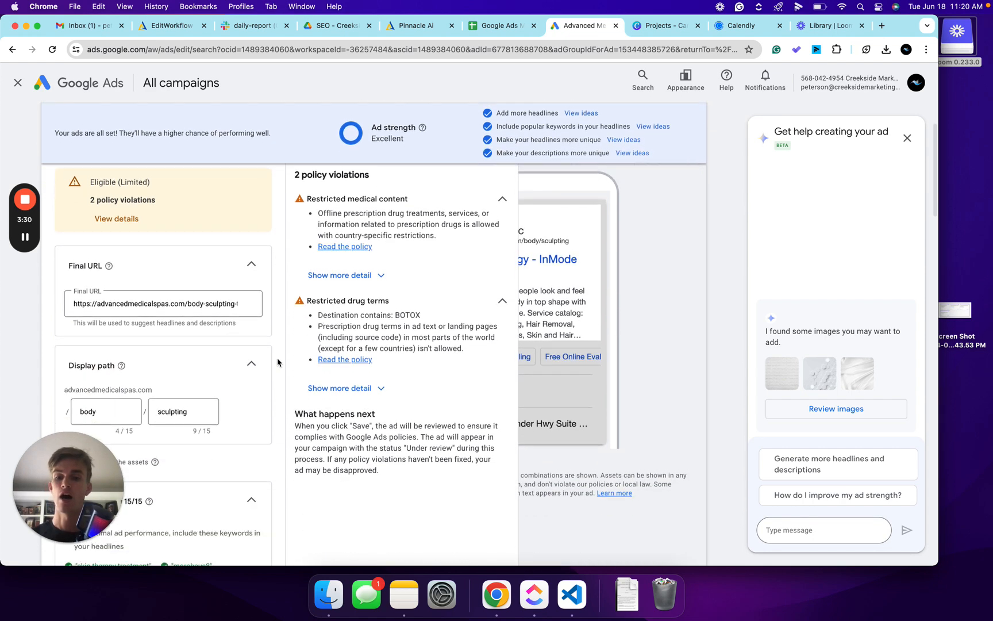
pyautogui.scroll(-2, 277, 362)
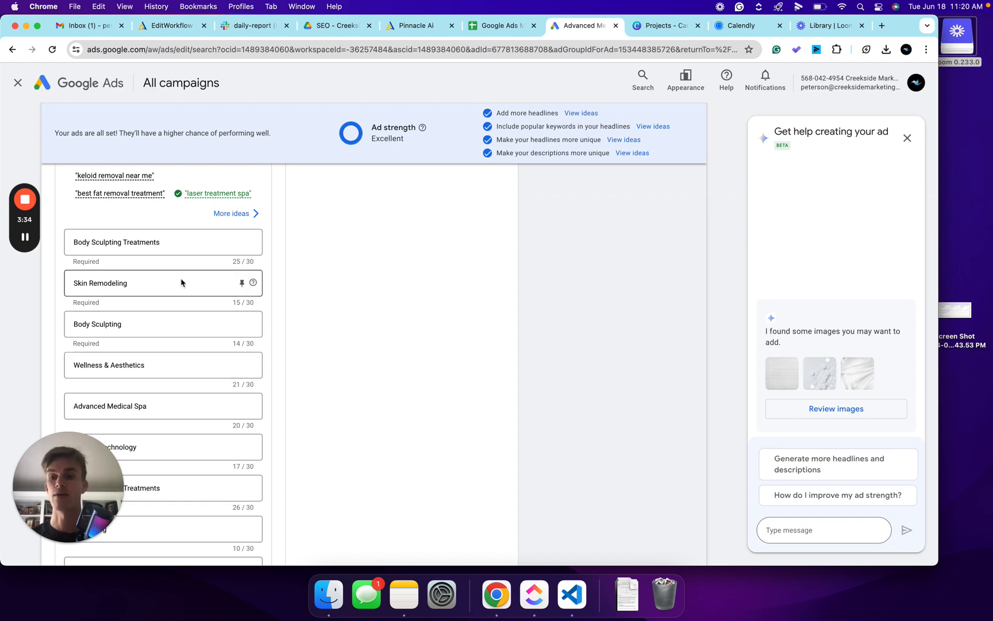
pyautogui.scroll(-10, 148, 345)
pyautogui.scroll(-15, 148, 349)
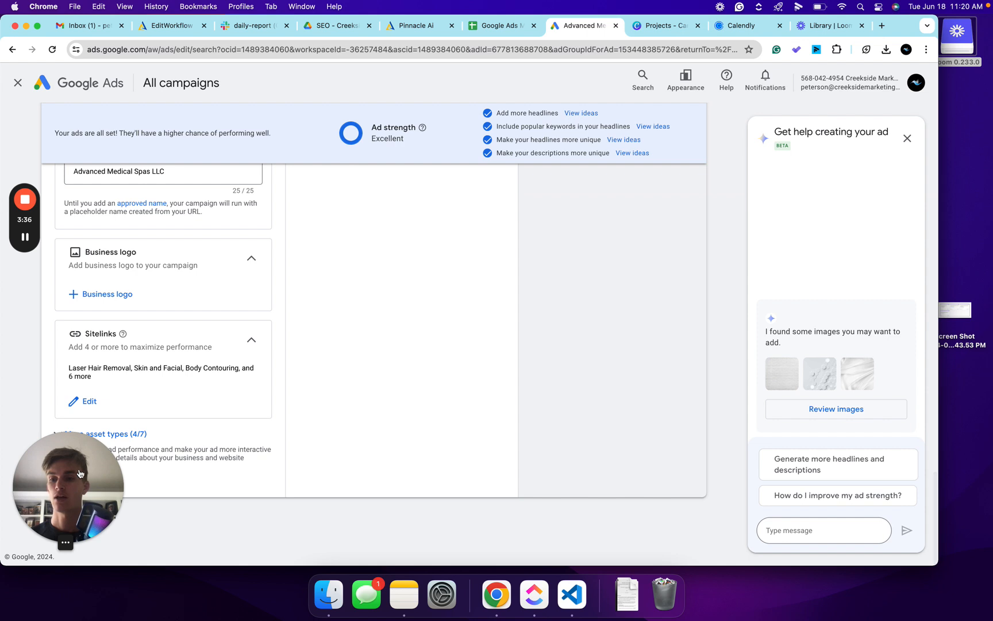
pyautogui.click(64, 517)
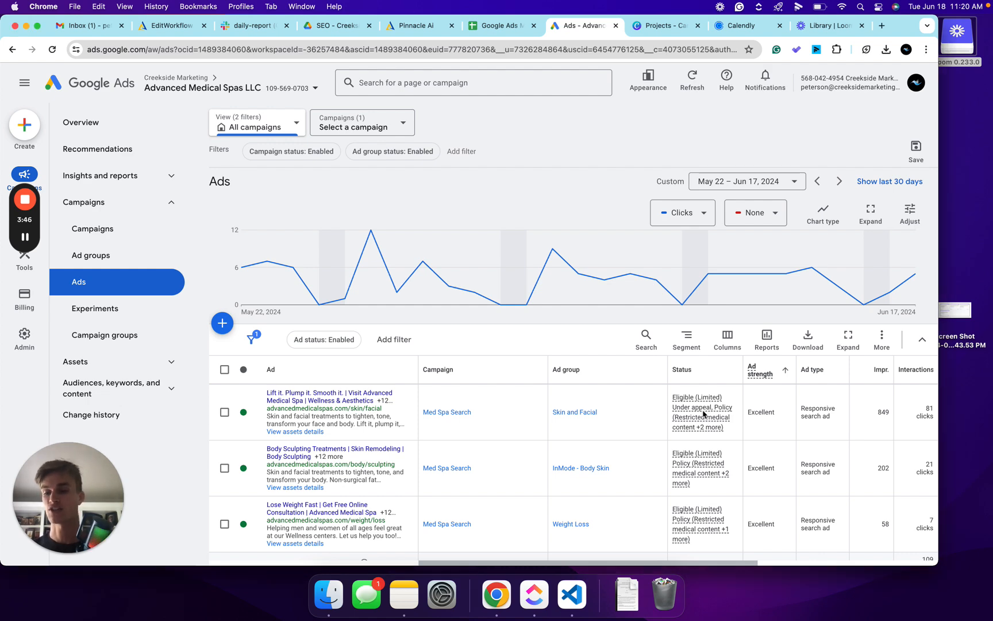
# - View the appeal form for the Skin and Facial ad's Restricted drug terms violation and close it without submitting
pyautogui.moveTo(693, 414)
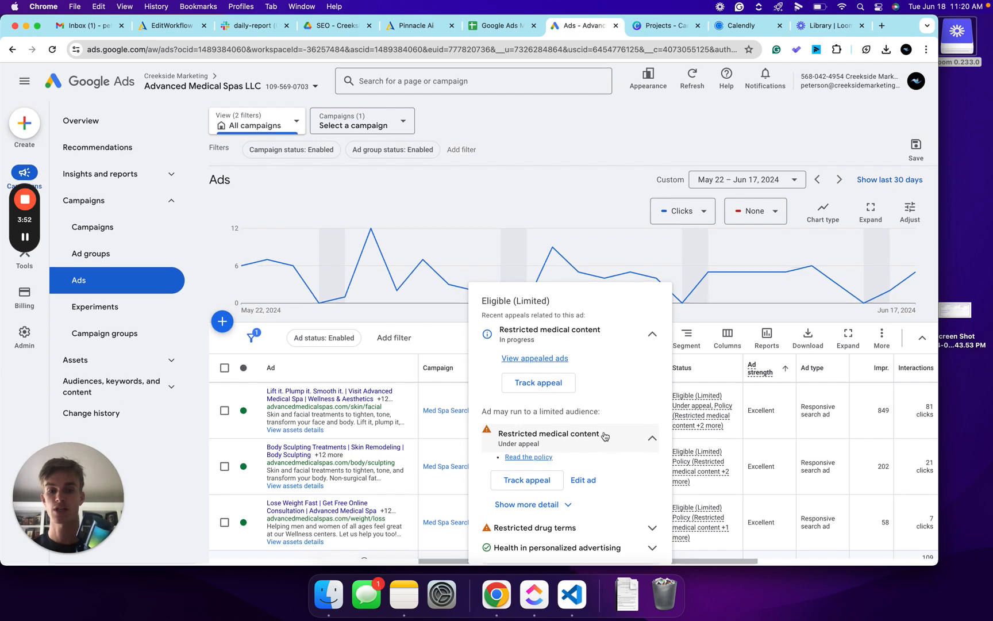
pyautogui.click(651, 528)
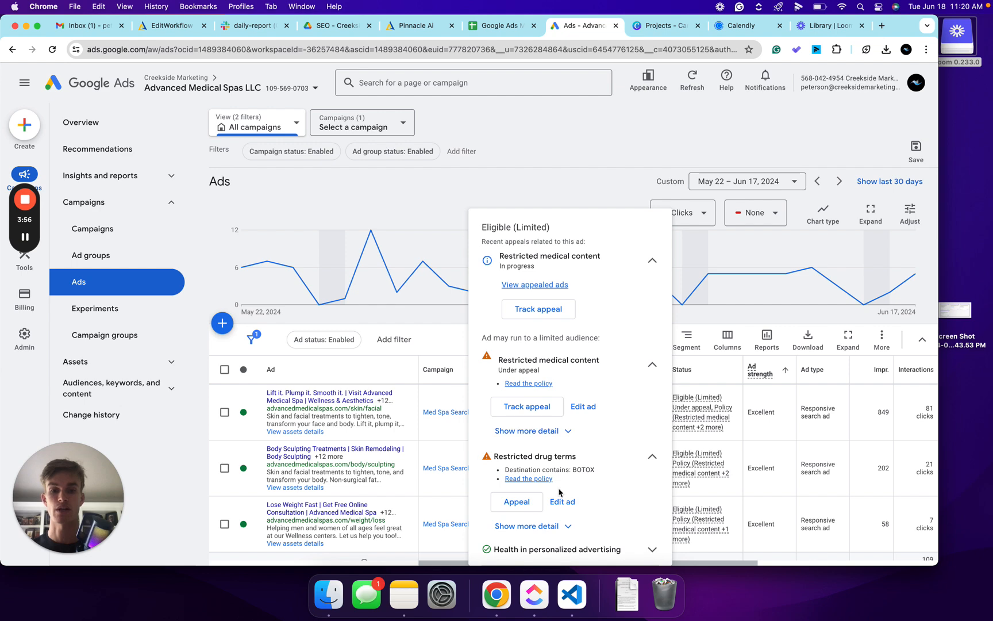
pyautogui.click(506, 505)
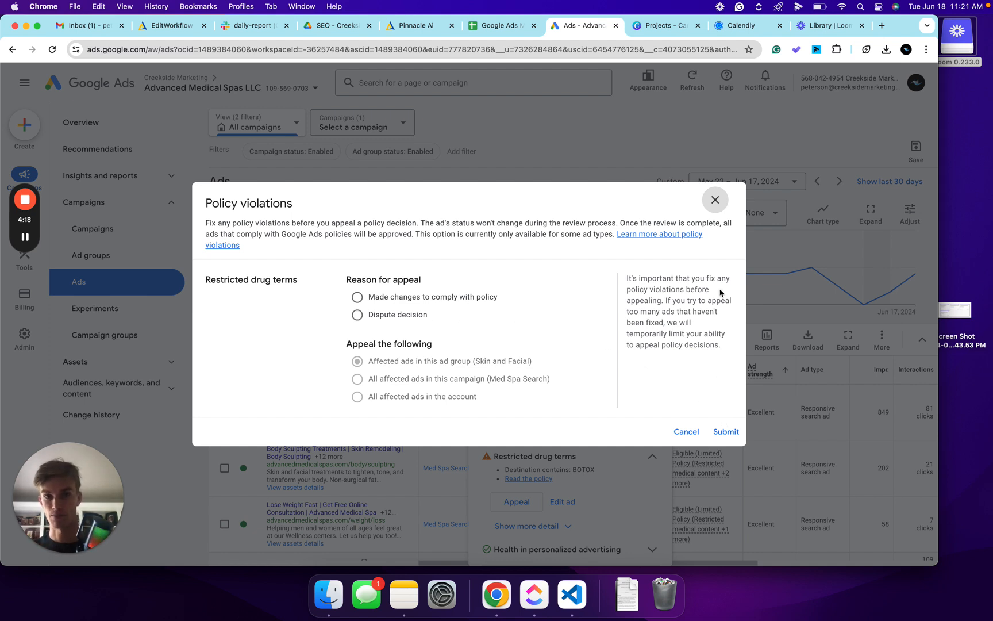
pyautogui.click(714, 200)
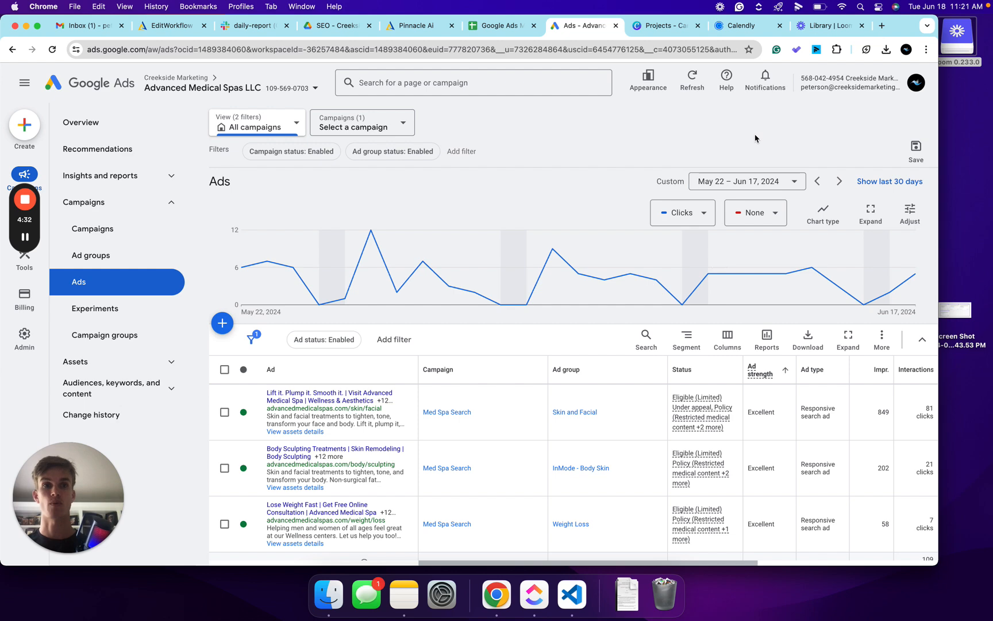
# - Find the Contact us form in the quick help and close it without sending a request
pyautogui.click(726, 88)
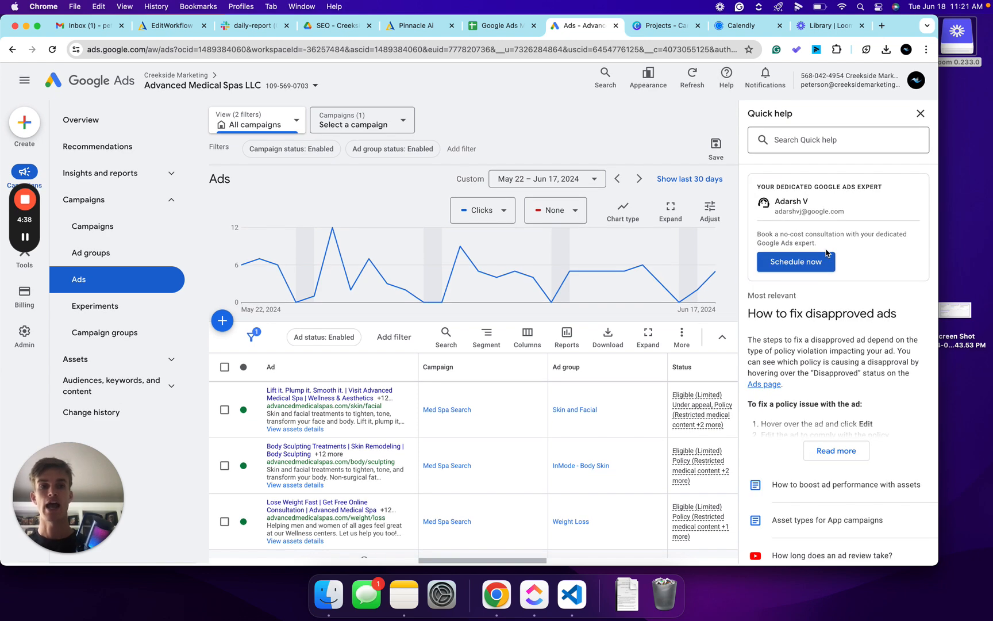
pyautogui.scroll(-1, 827, 252)
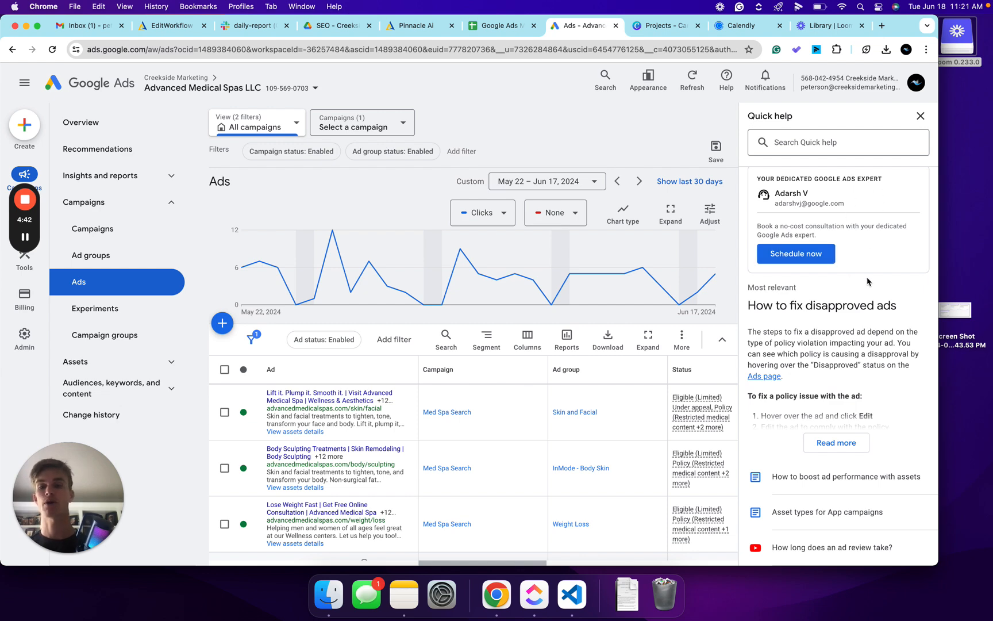
pyautogui.scroll(-10, 867, 281)
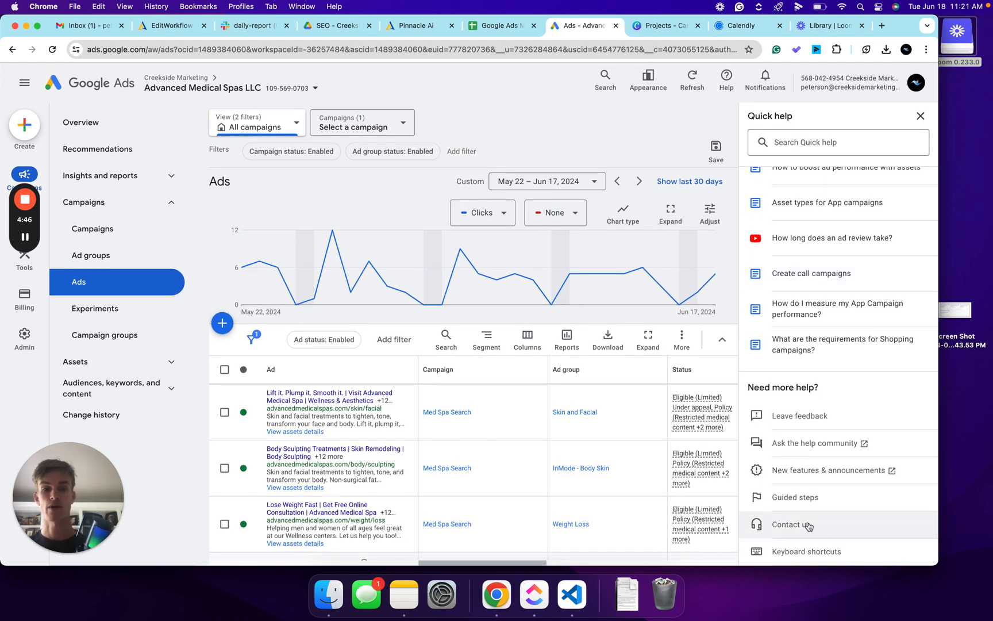
pyautogui.click(810, 527)
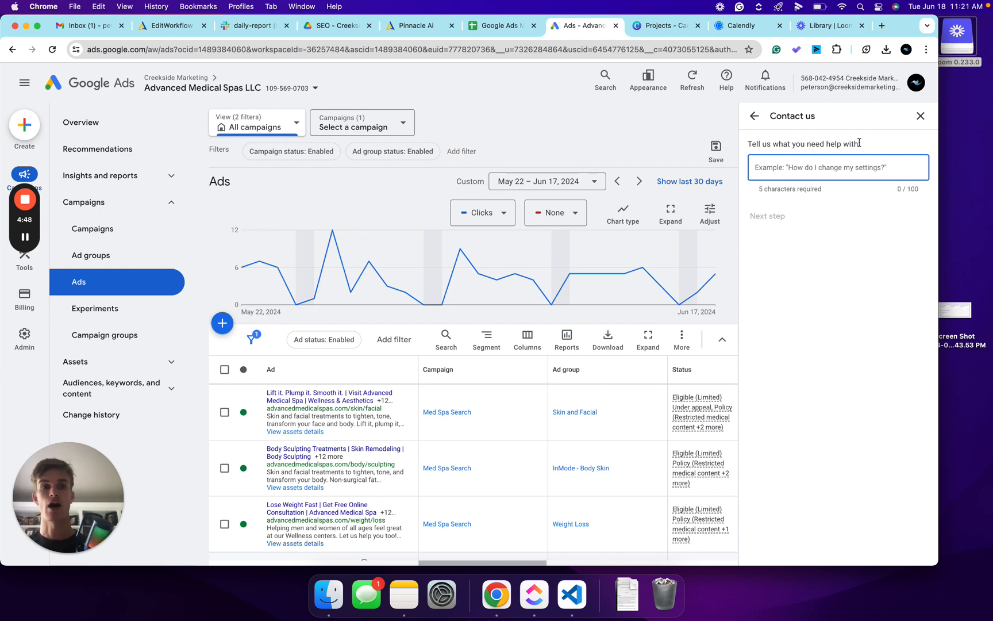
pyautogui.click(920, 116)
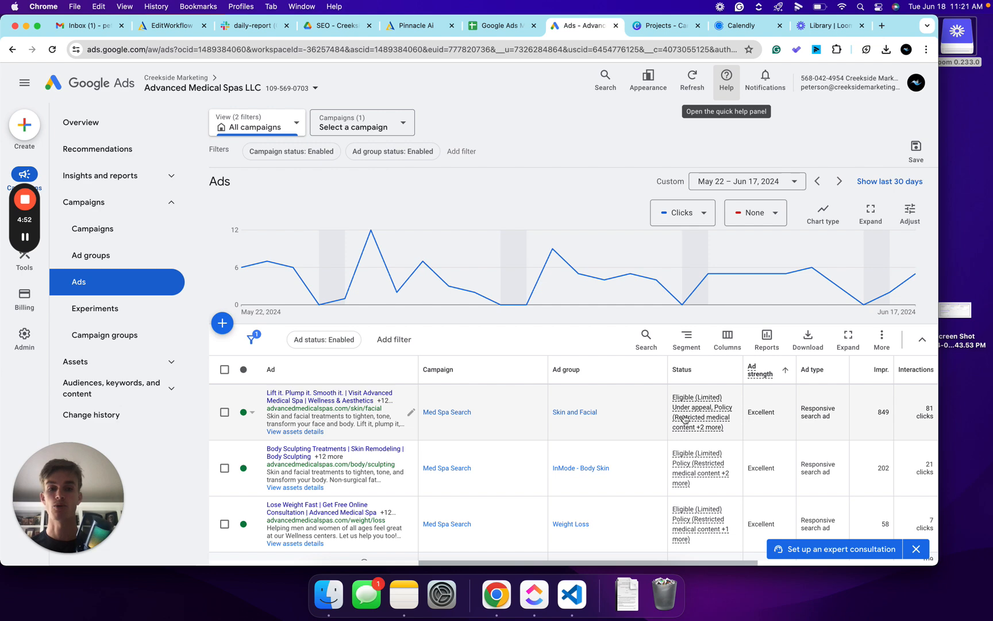
pyautogui.moveTo(697, 527)
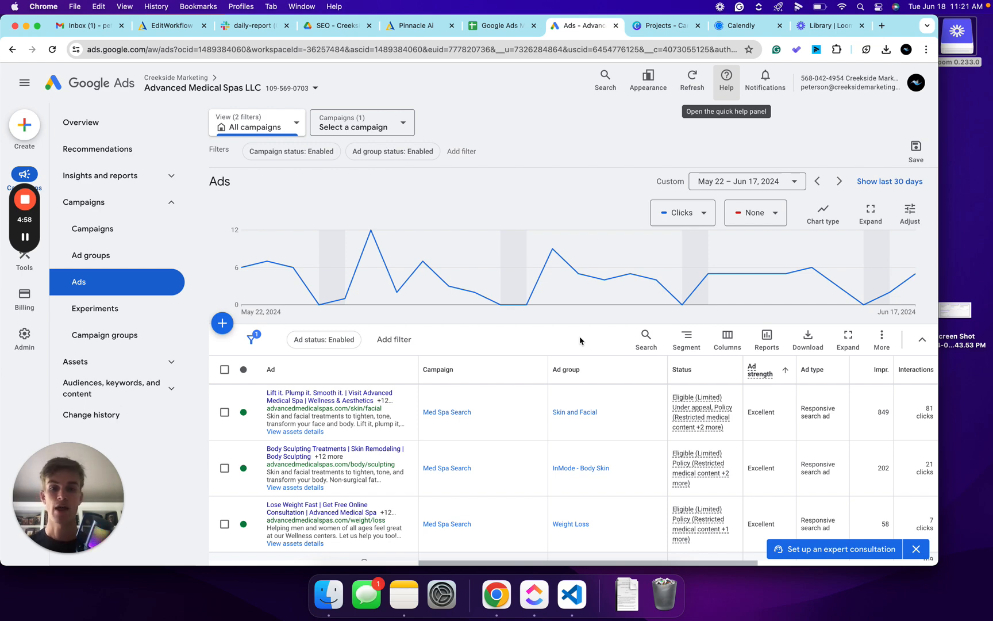
# - Return to the Google Ads Management Checklist spreadsheet and select cell E3 beside the disapproved ads review task
pyautogui.click(504, 25)
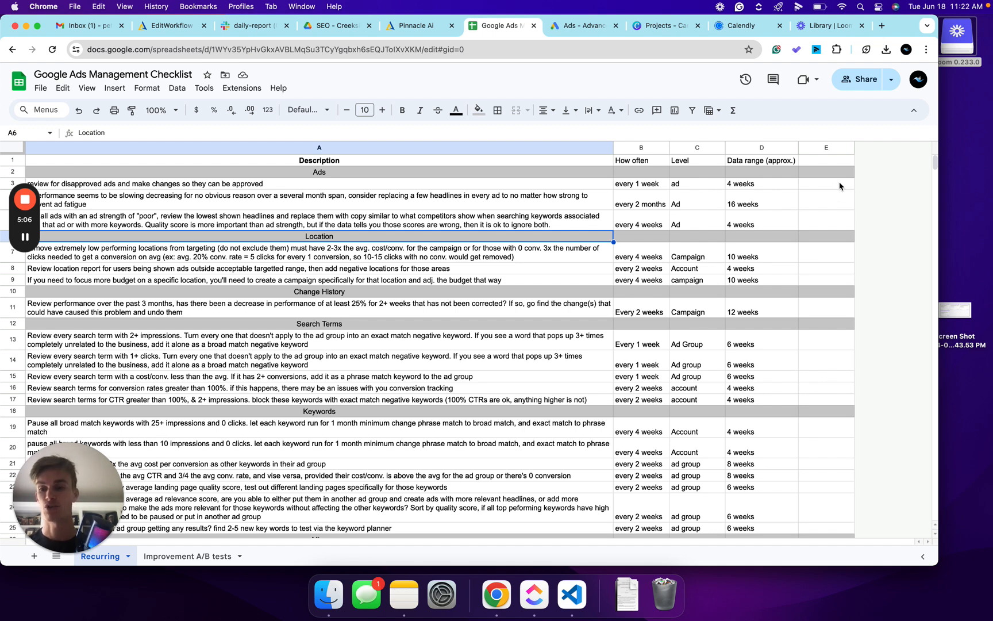
pyautogui.click(823, 186)
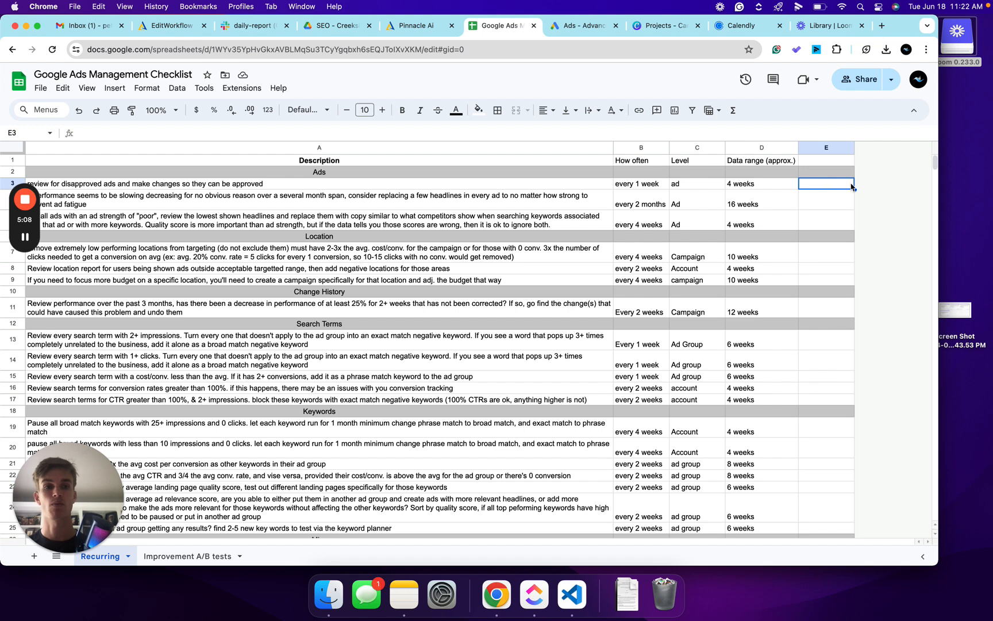